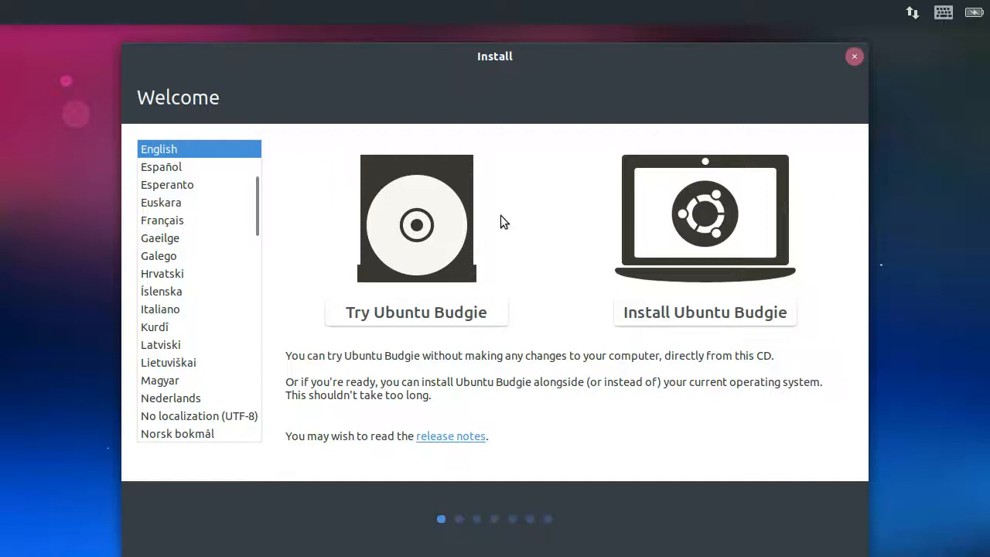
Start the Ubuntu Budgie installation with the English (US) keyboard layout, a normal installation, and third-party graphics, Wi-Fi and media software enabled
left_click(713, 313)
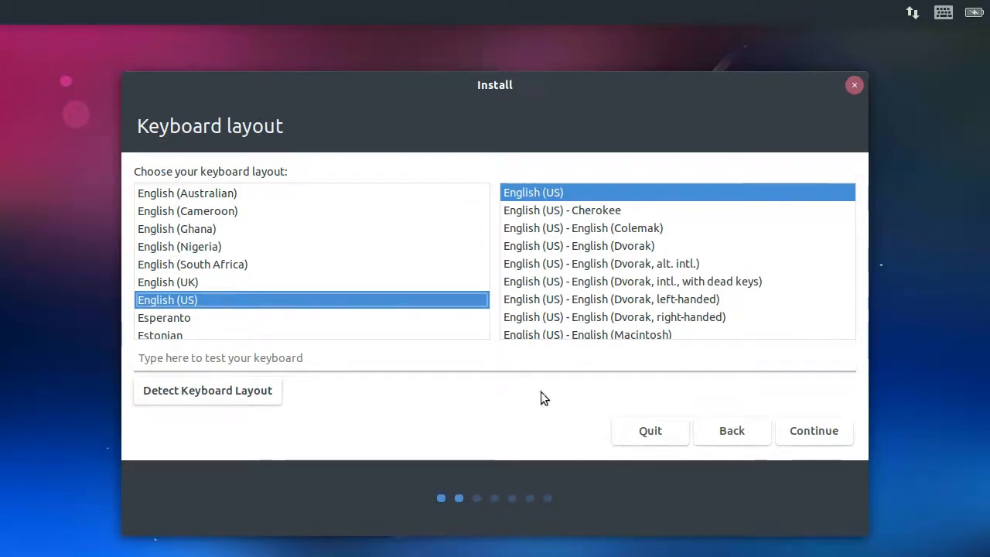
left_click(814, 431)
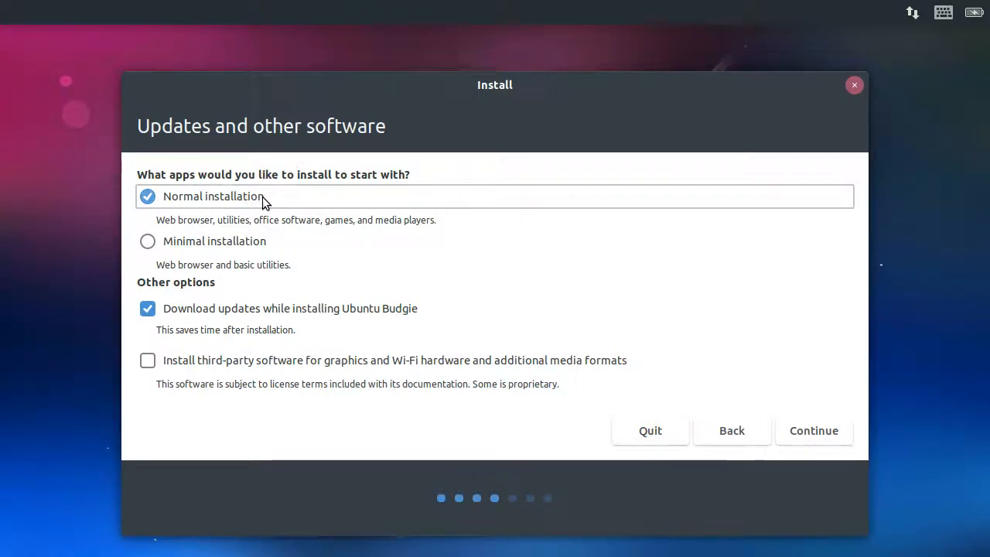
left_click(231, 361)
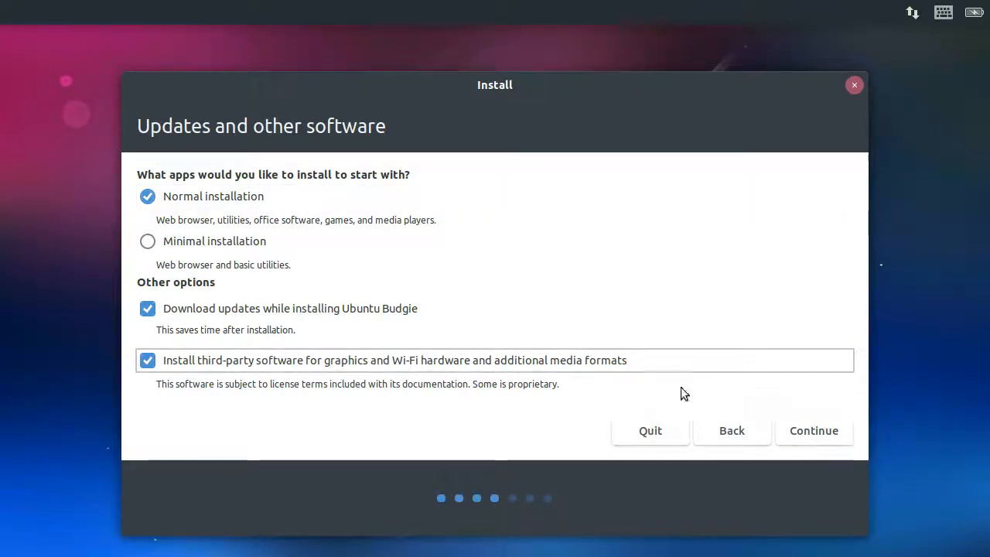
left_click(812, 430)
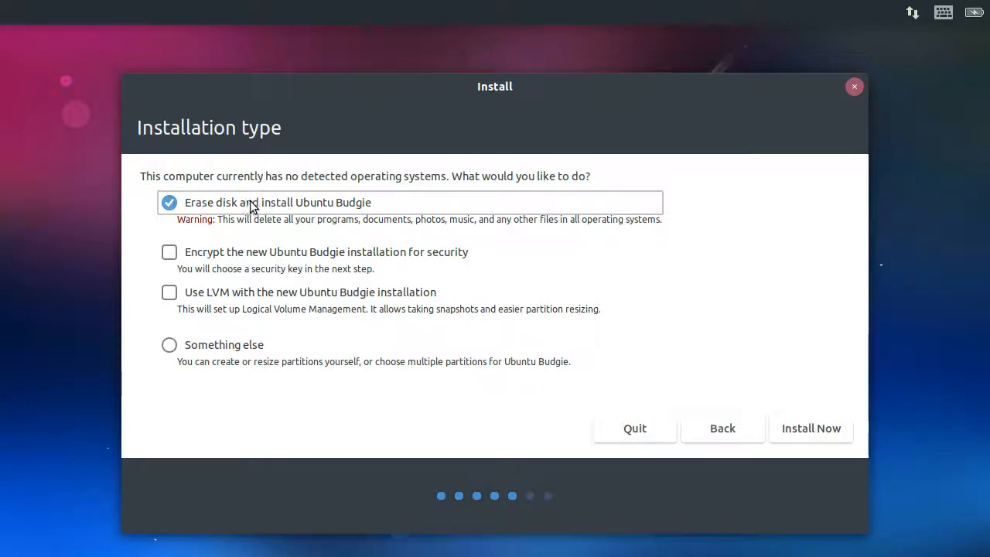
Choose "Something else" as the installation type and create a new empty partition table on /dev/sda
left_click(227, 348)
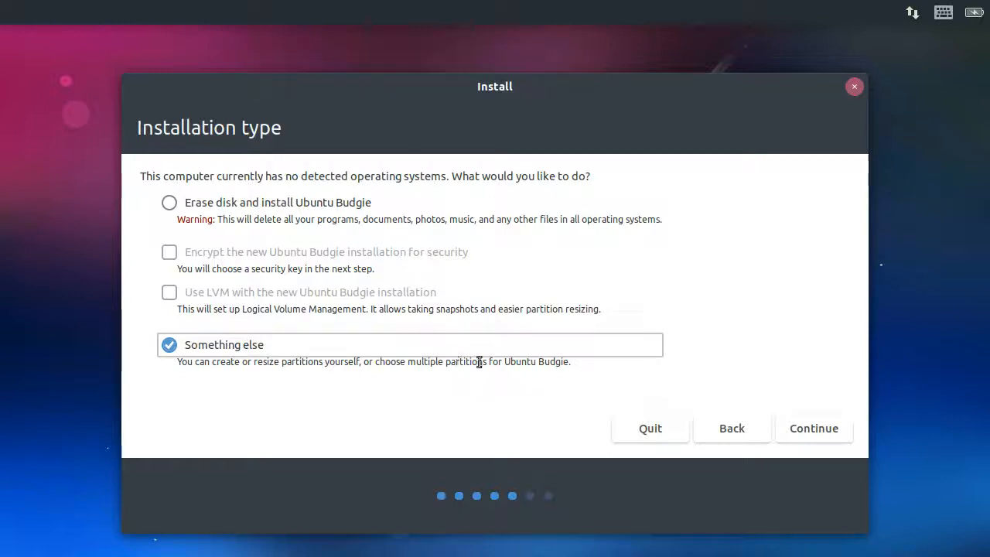
left_click(809, 427)
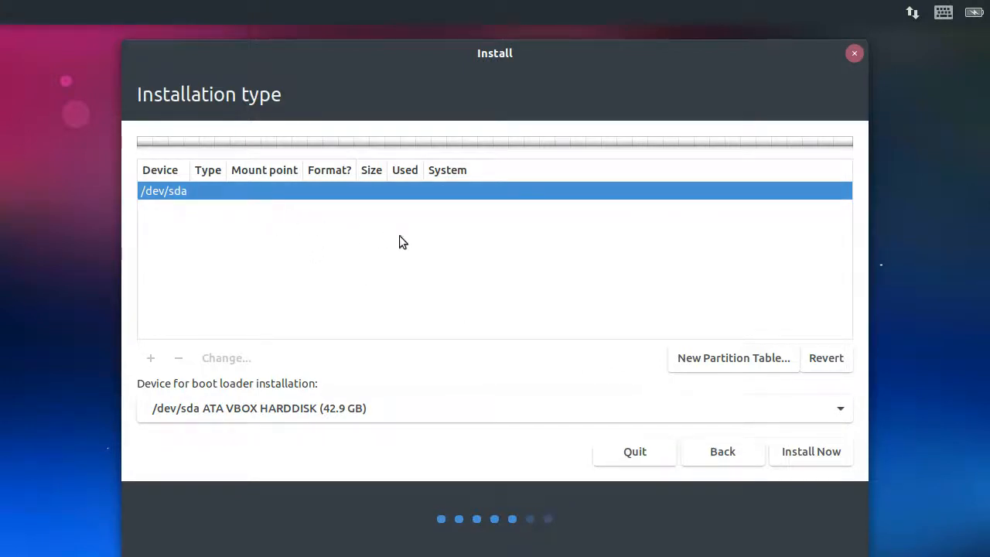
left_click(742, 361)
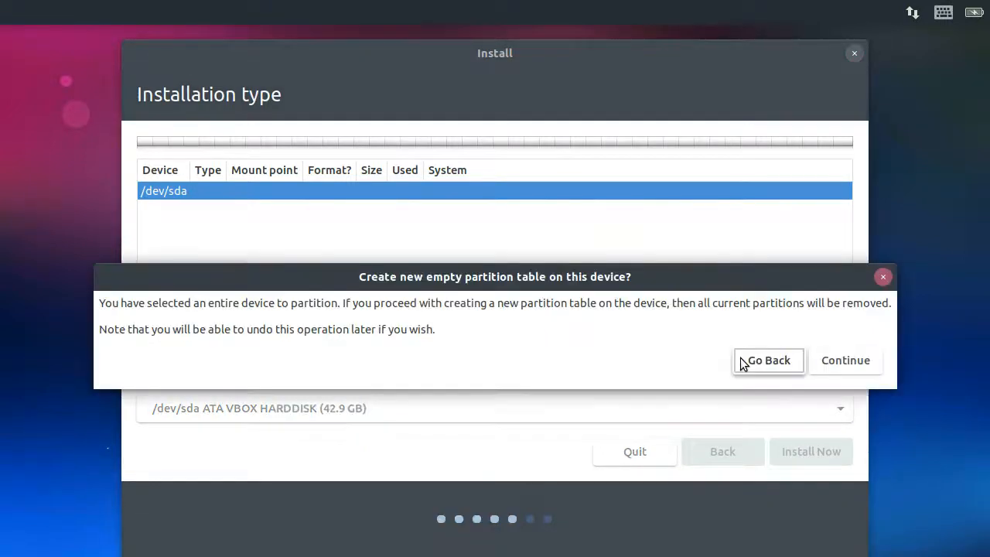
left_click(842, 361)
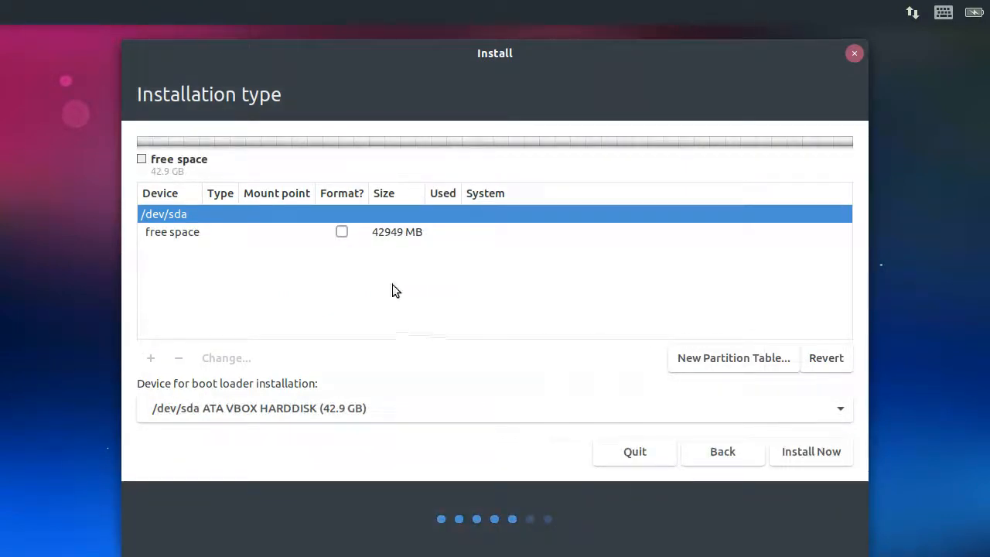
Create a 16384 MB primary Ext4 partition at the beginning of the free space with mount point /
left_click(205, 235)
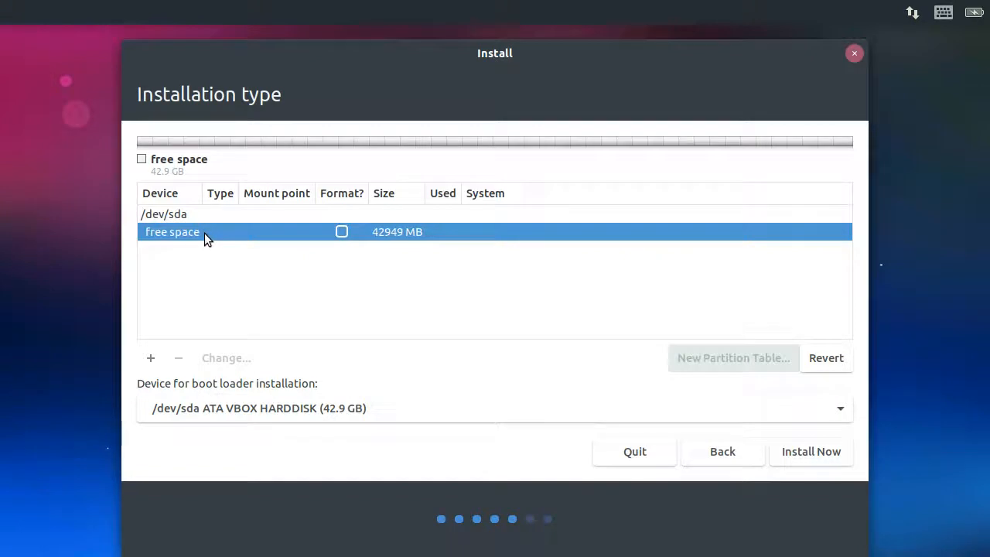
left_click(151, 358)
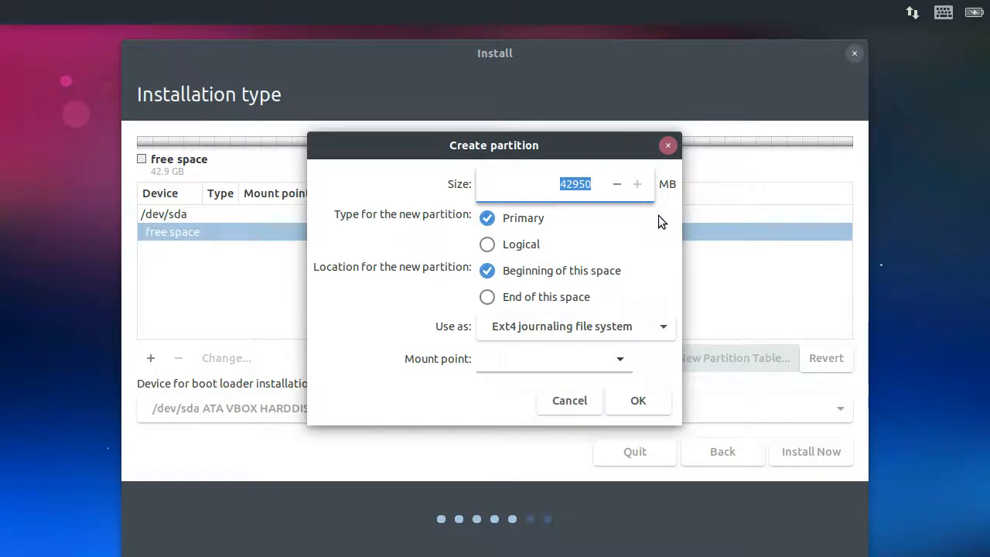
type("16384")
left_click(522, 220)
left_click(510, 270)
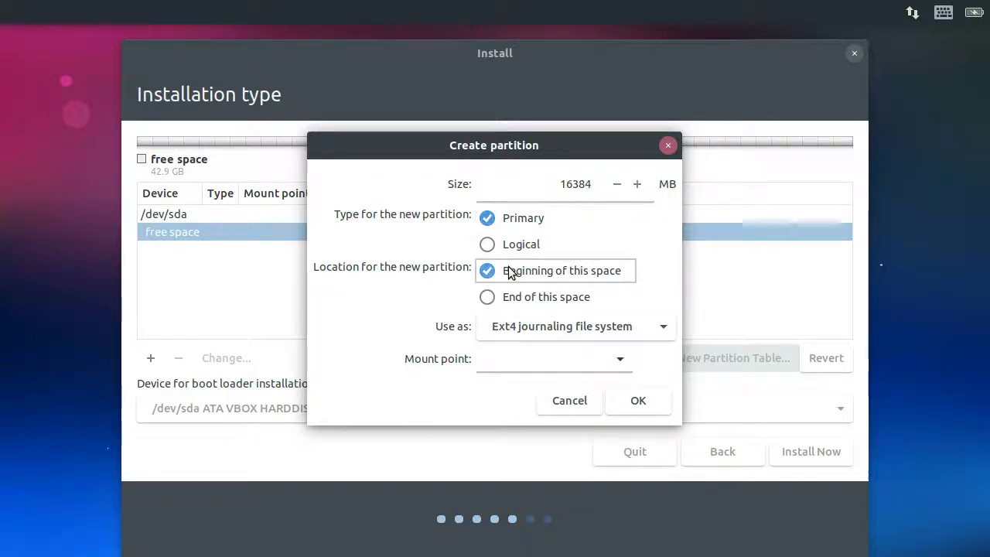
left_click(663, 326)
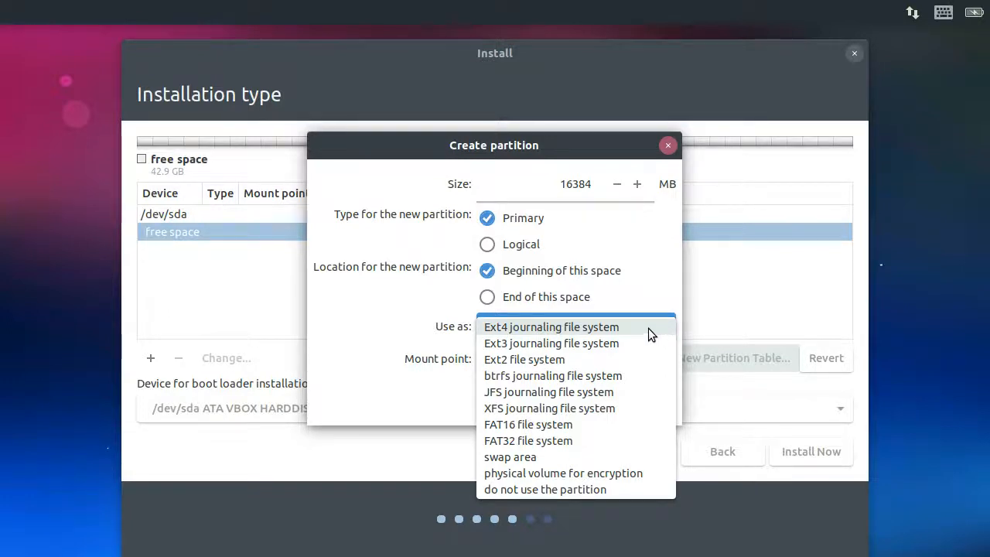
left_click(648, 328)
left_click(619, 360)
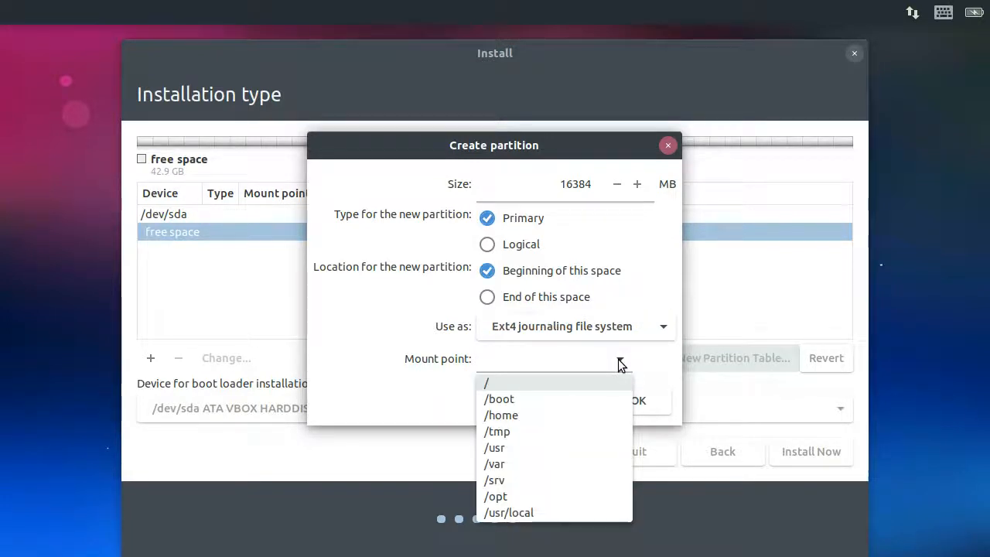
left_click(587, 383)
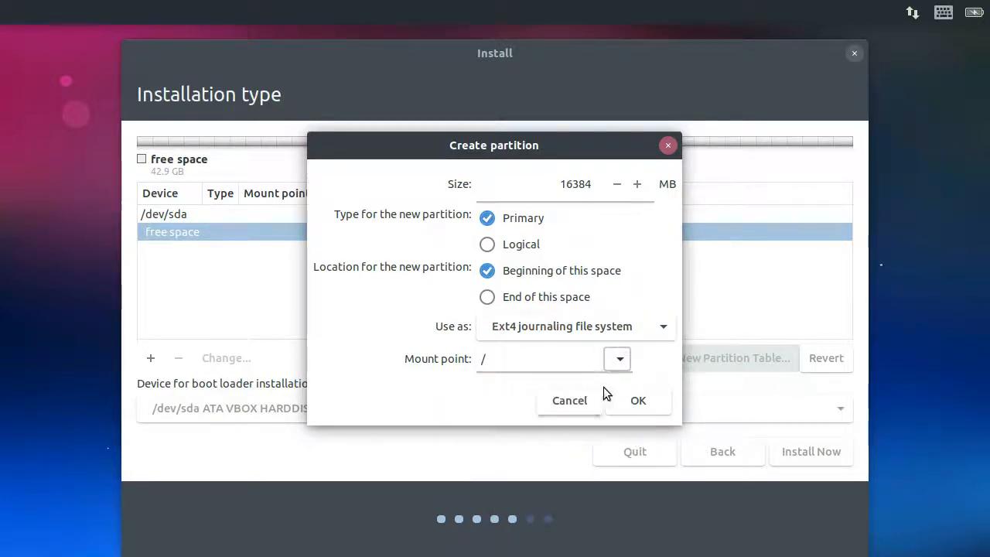
left_click(636, 400)
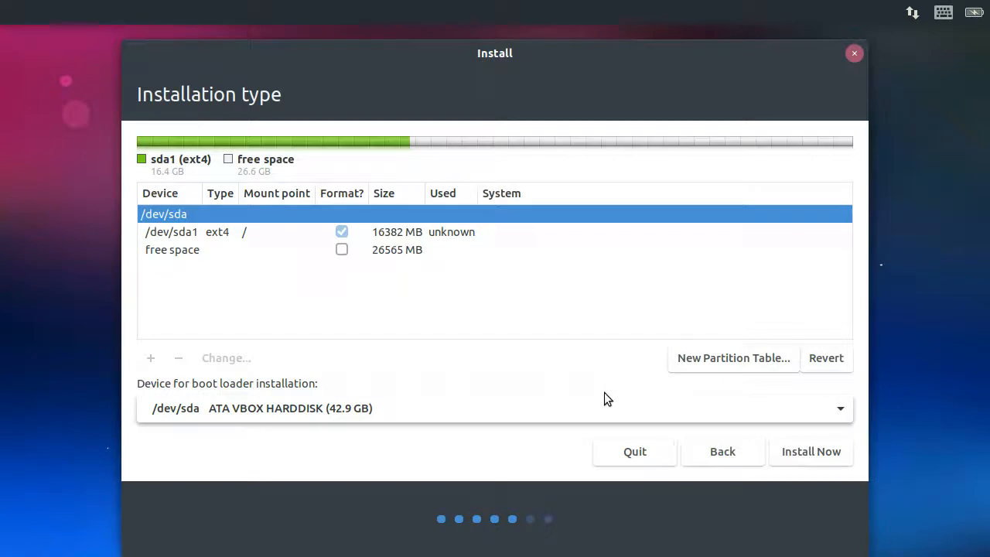
Create a 4096 MB primary swap area at the beginning of the remaining free space
left_click(208, 249)
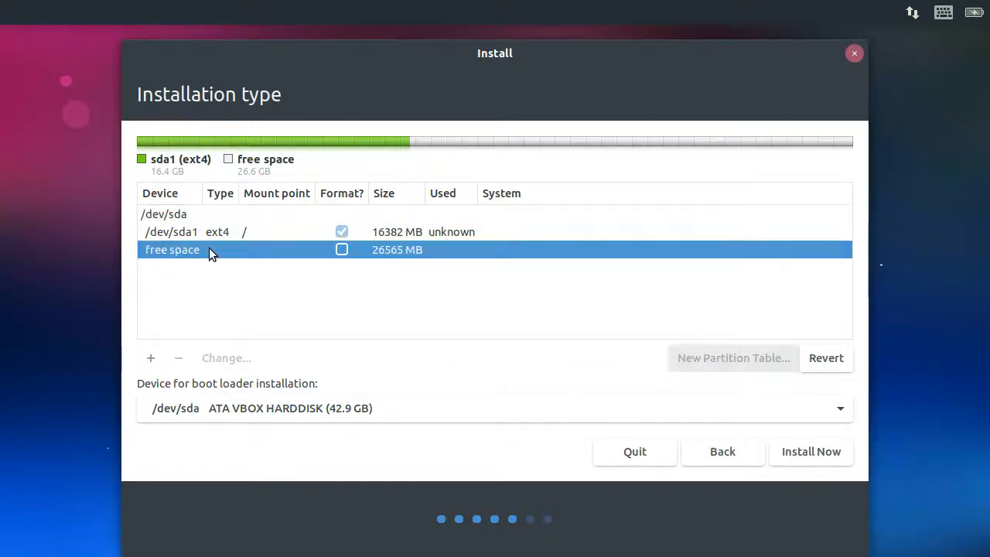
left_click(151, 358)
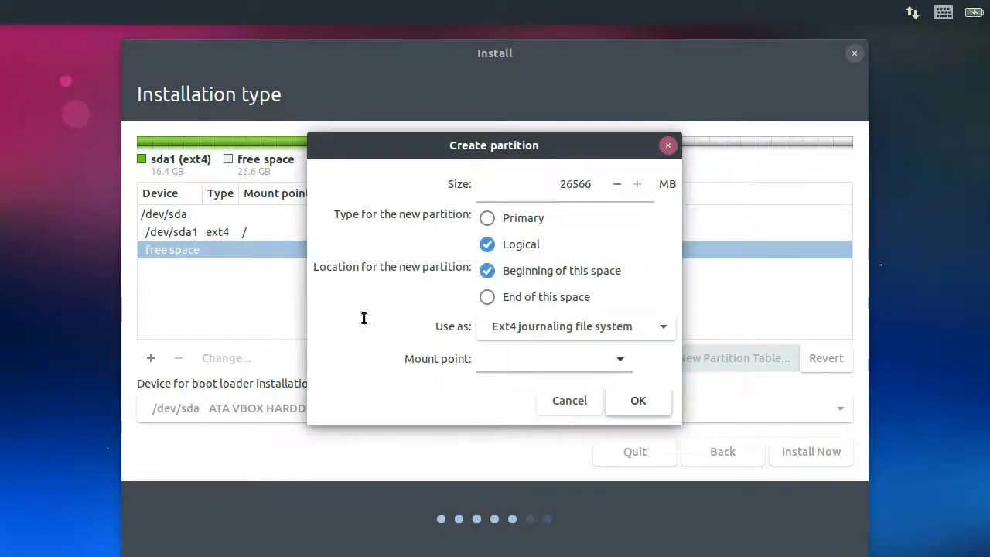
left_click(558, 185)
left_click_drag(559, 184, 588, 186)
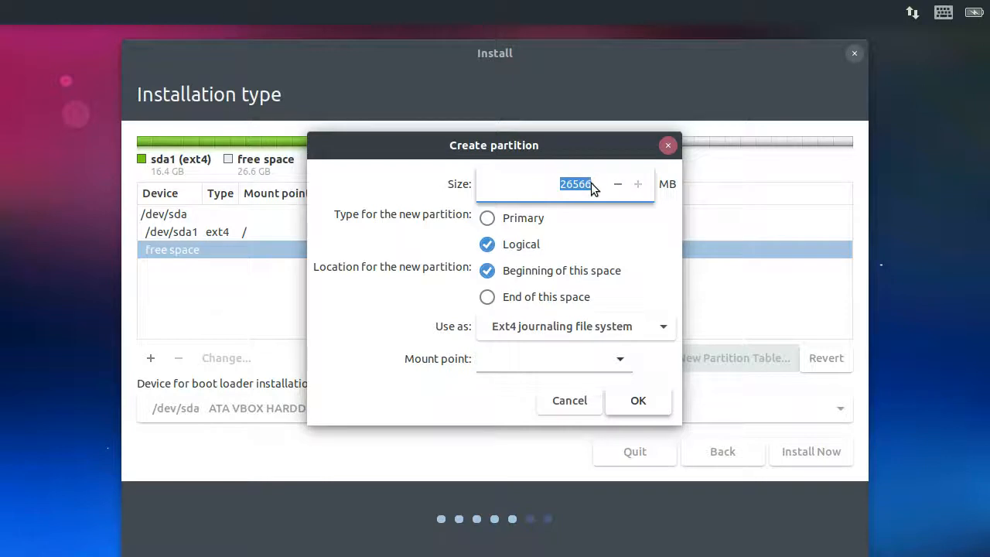
type("4096")
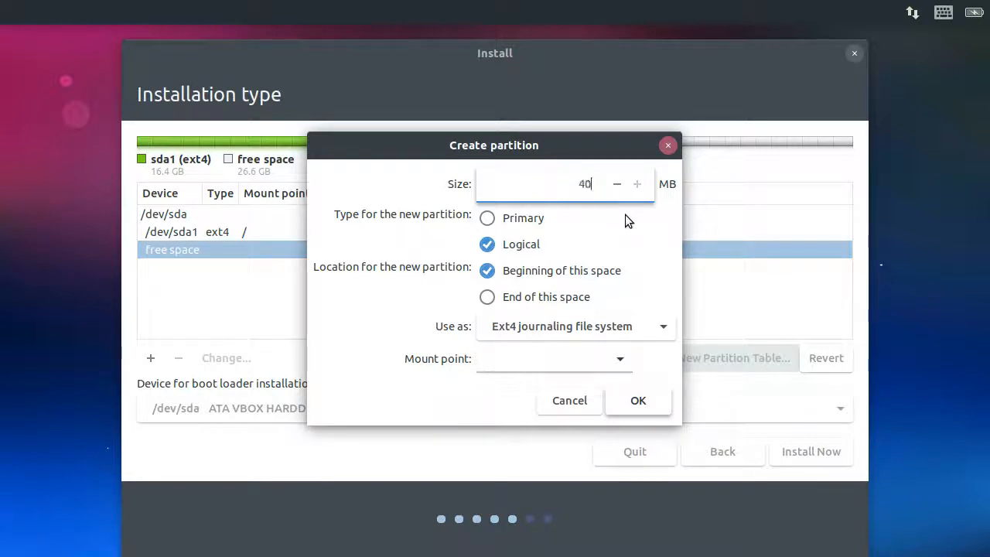
left_click(511, 217)
left_click(512, 272)
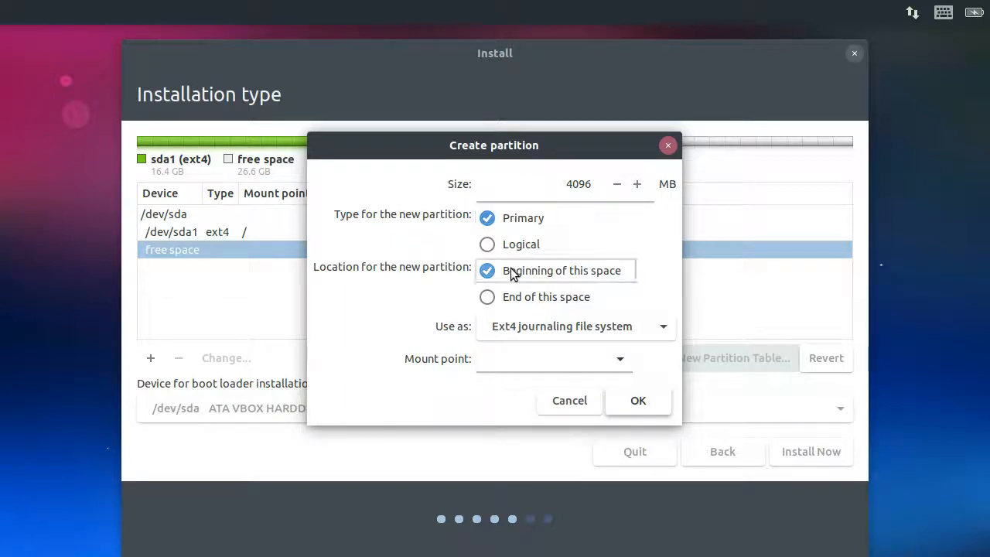
left_click(652, 325)
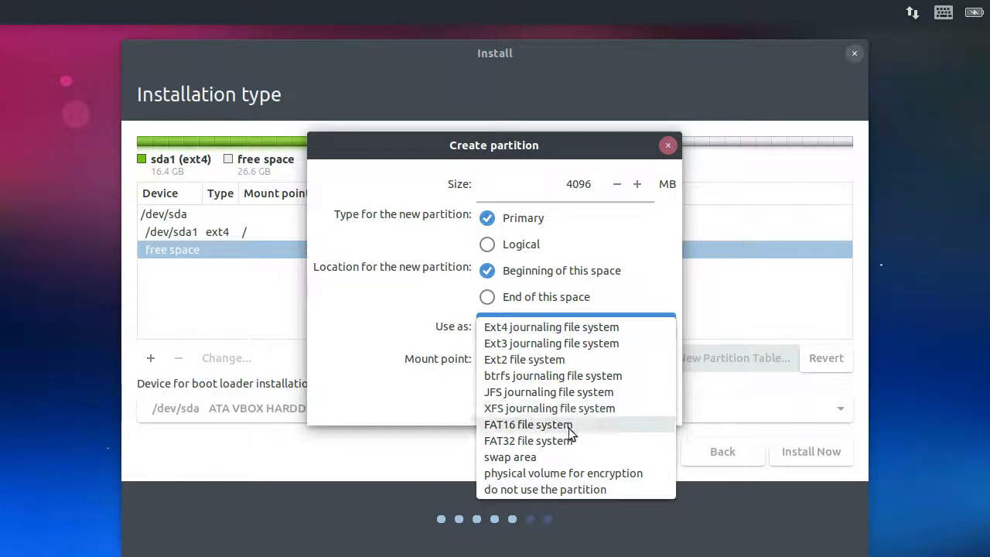
left_click(551, 457)
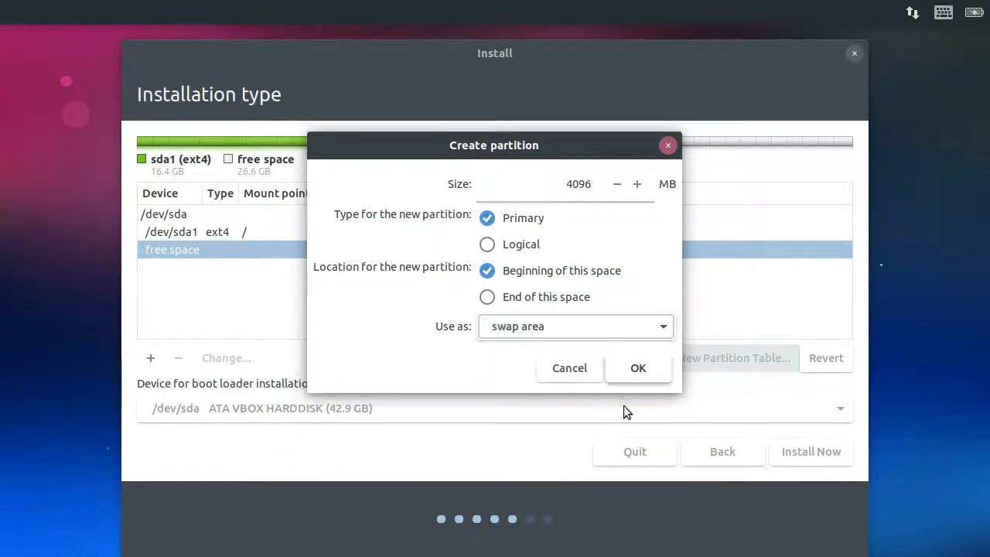
left_click(638, 370)
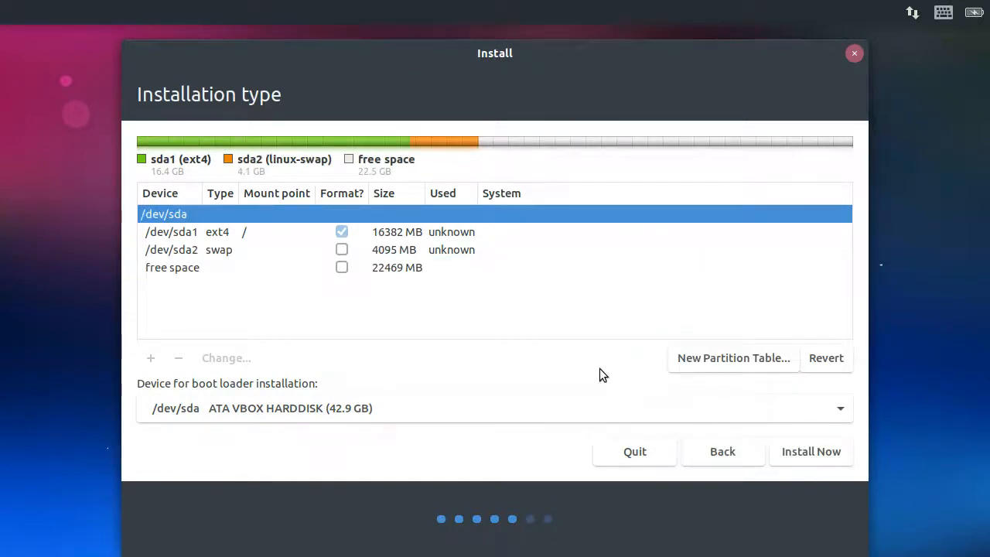
Create a primary Ext4 partition from all the remaining 22470 MB of free space with mount point /home
left_click(205, 268)
left_click(151, 360)
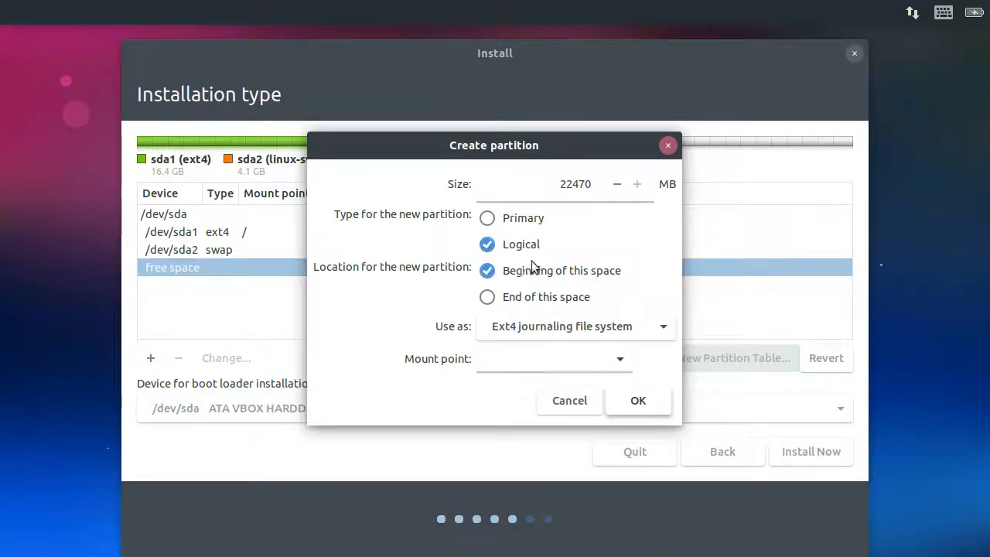
left_click_drag(583, 184, 591, 184)
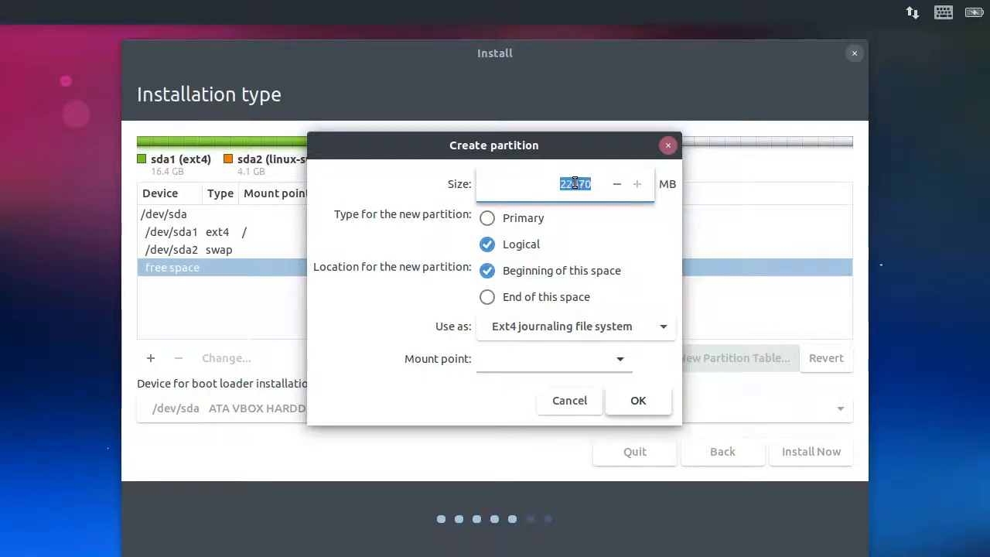
left_click(517, 221)
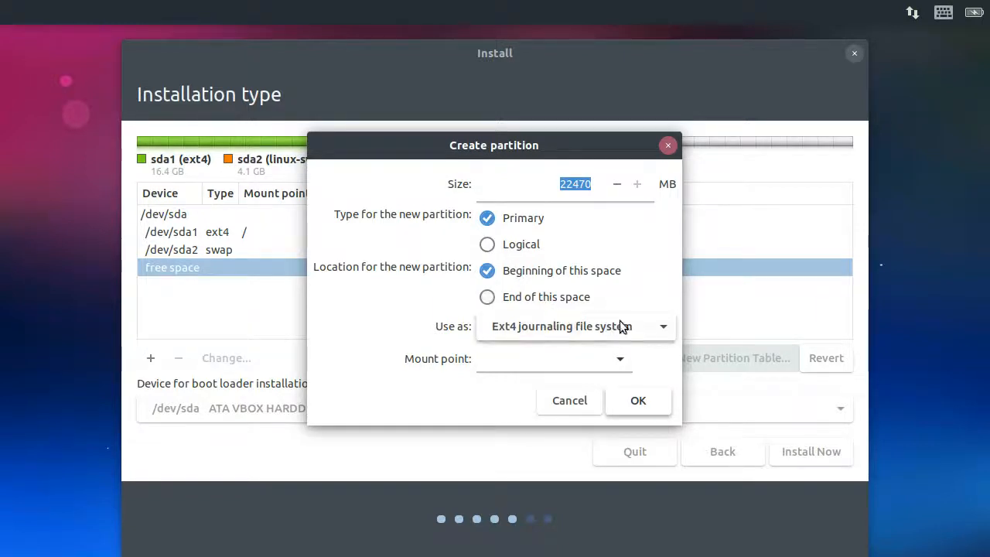
left_click(653, 327)
left_click(653, 327)
left_click(619, 356)
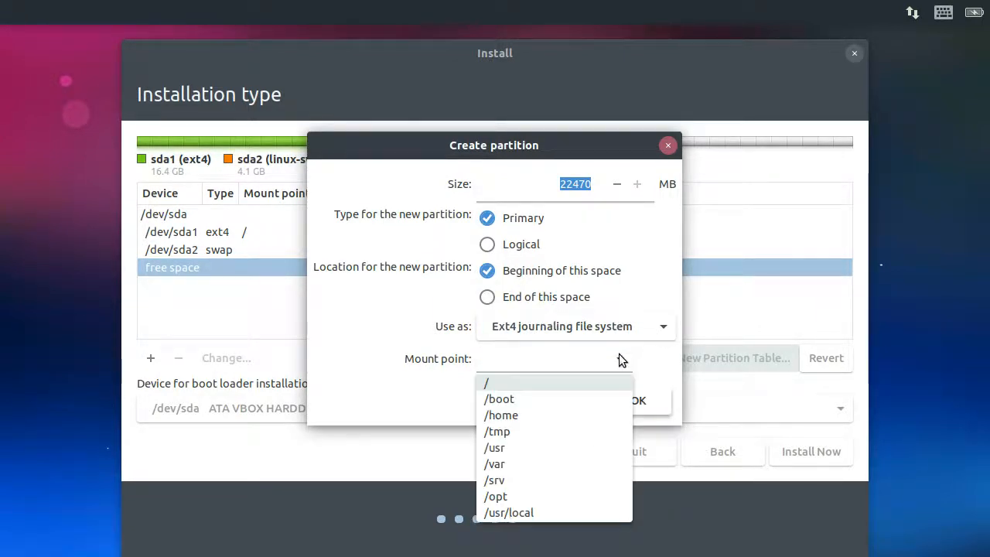
left_click(532, 415)
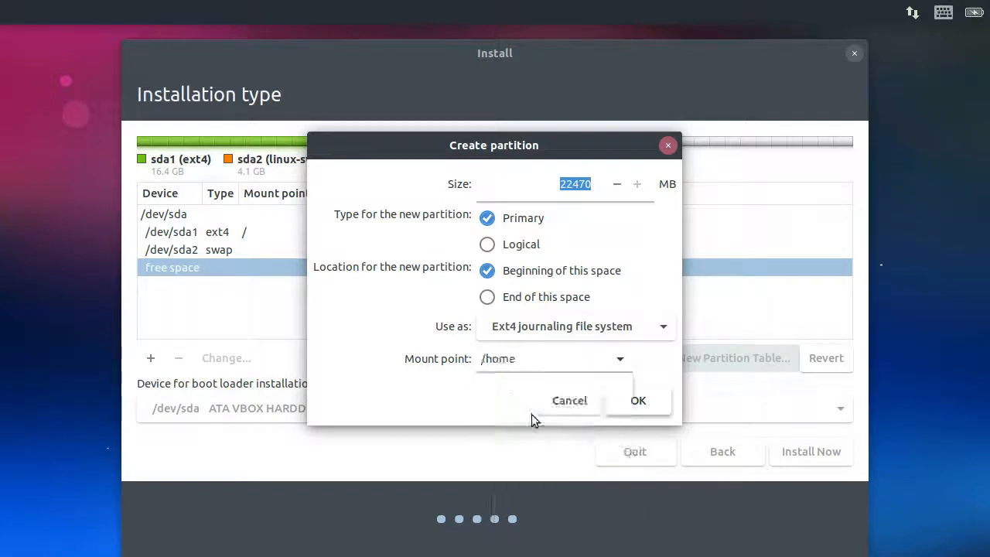
left_click(638, 403)
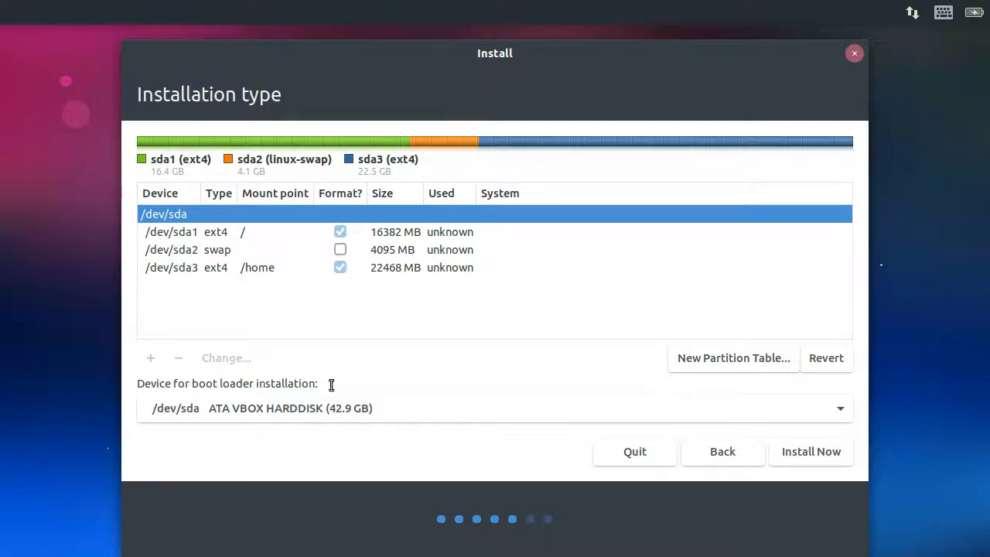
Keep /dev/sda as the boot loader device and start the installation, writing the partition changes to disk
left_click(407, 412)
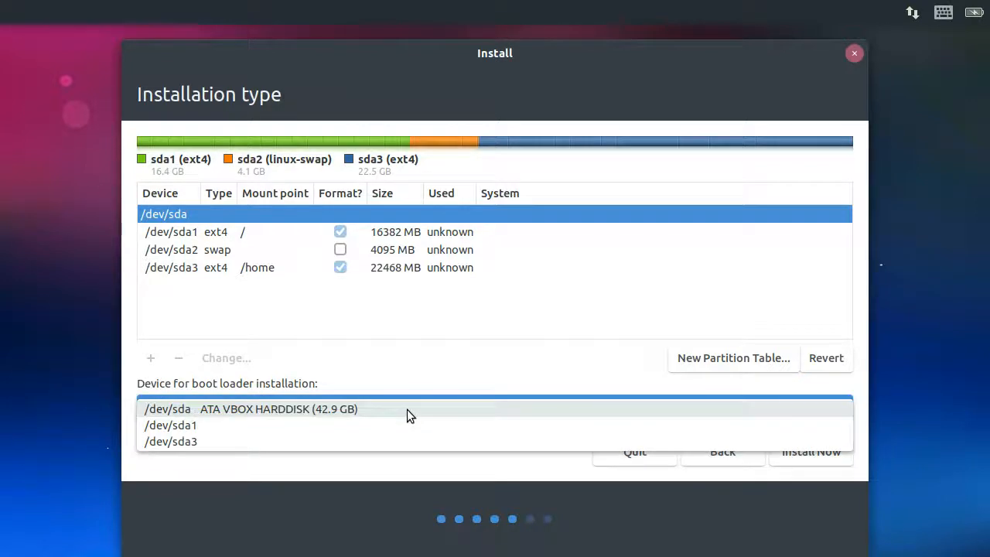
left_click(407, 409)
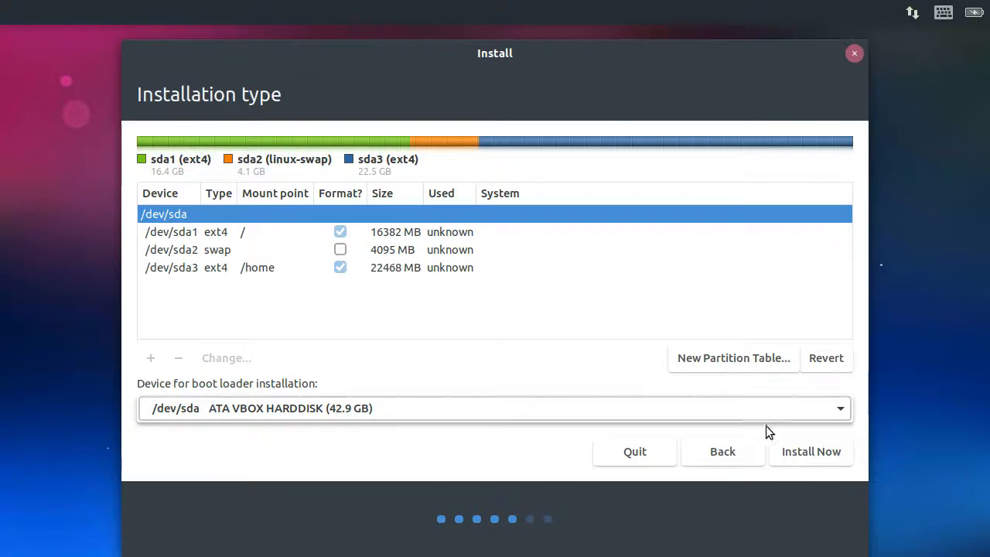
left_click(808, 453)
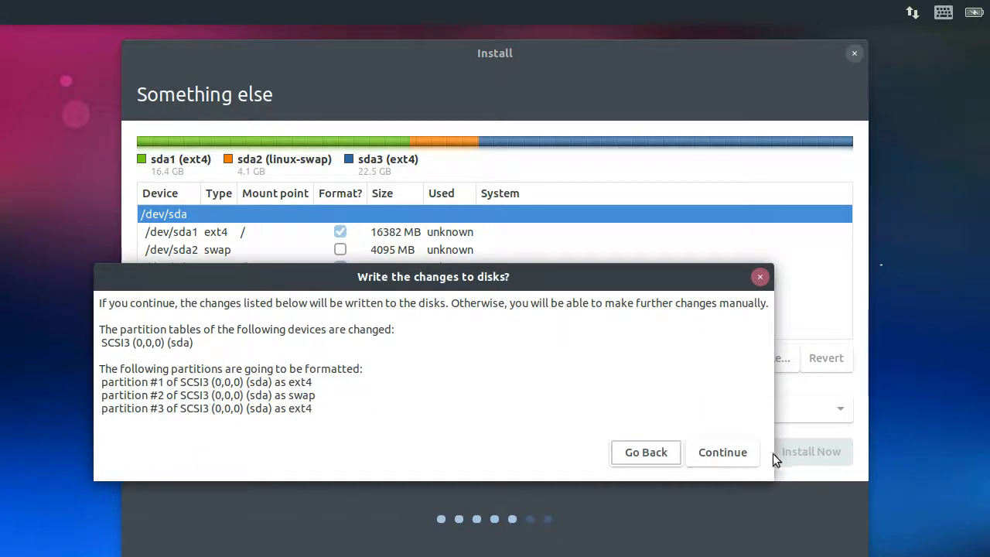
left_click(727, 453)
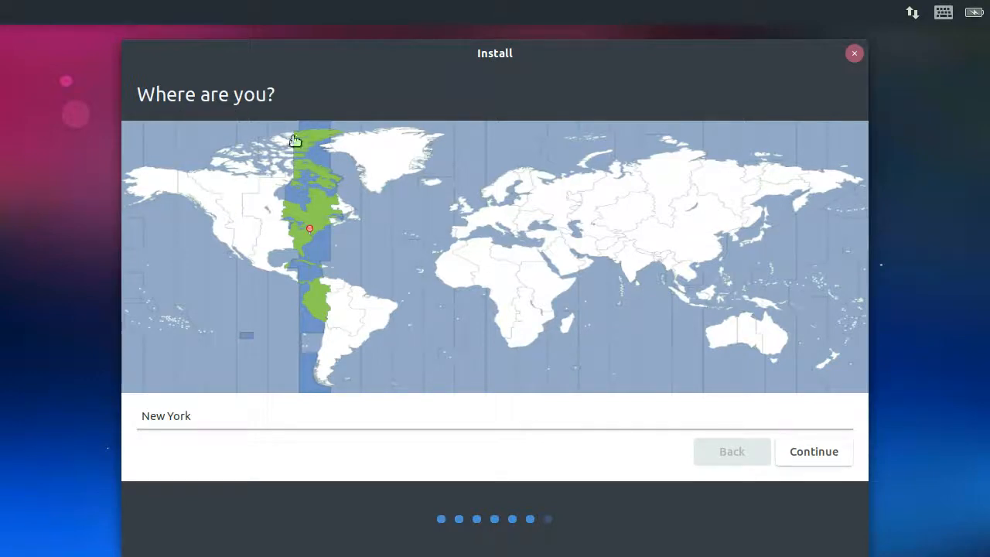
Set the time zone location to Jakarta and proceed to the user account details
left_click(696, 309)
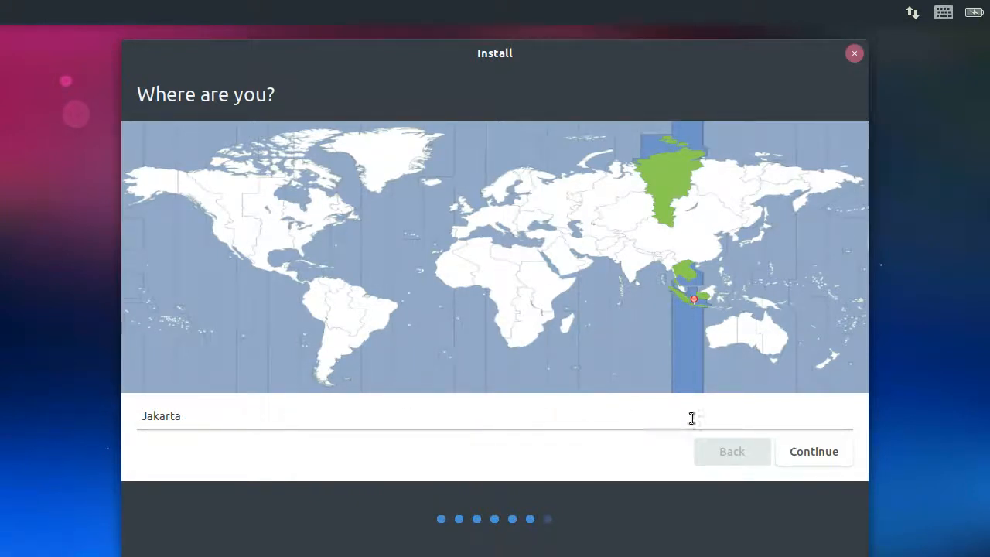
left_click(812, 451)
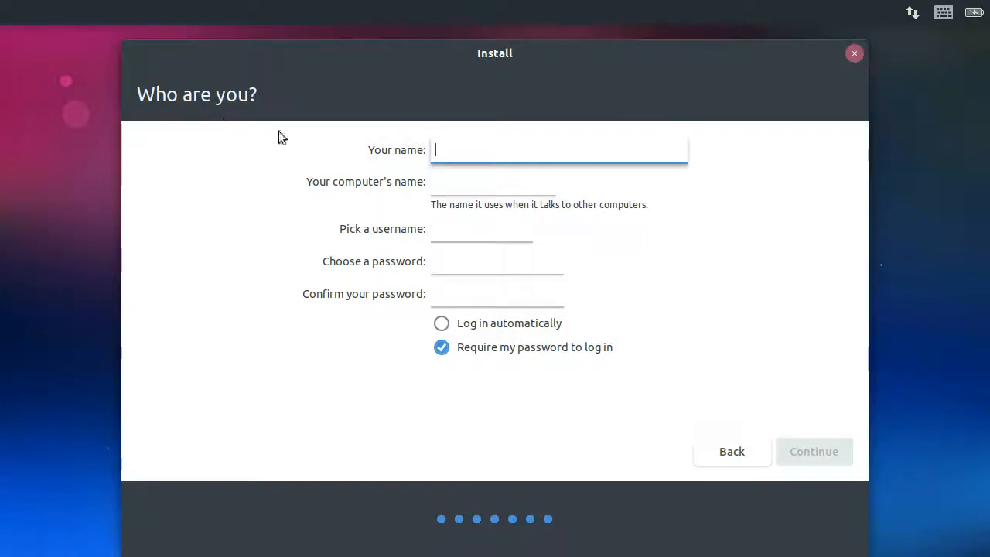
Enter the user's name and set the computer's name to that same name followed by "-pc"
type("sulandra")
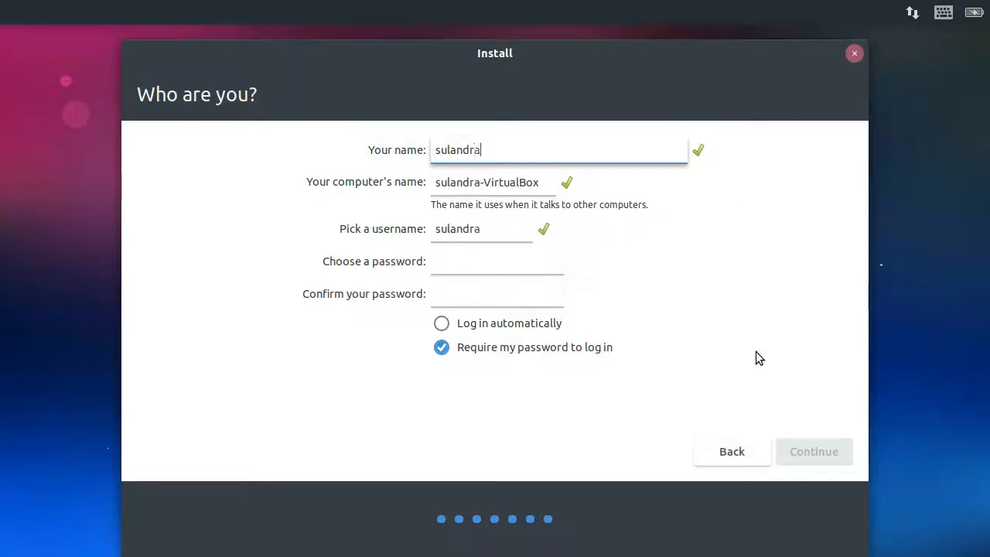
key("Tab")
key("End")
key("BackSpace")
key("BackSpace")
key("BackSpace")
key("BackSpace")
key("BackSpace")
key("BackSpace")
key("BackSpace")
key("BackSpace")
key("BackSpace")
key("BackSpace")
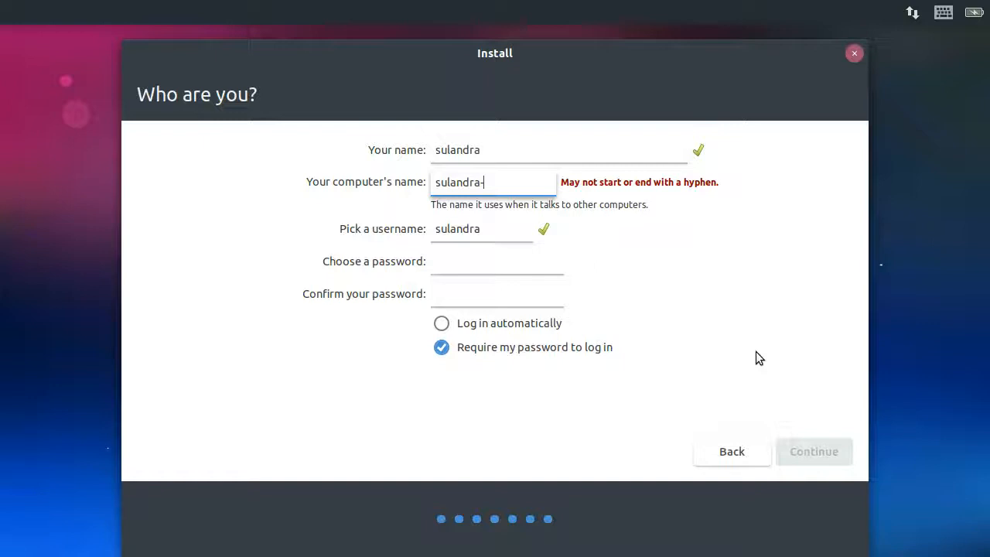
type("pc")
Keep the suggested username, then enter and confirm the account password
key("Tab")
key("Tab")
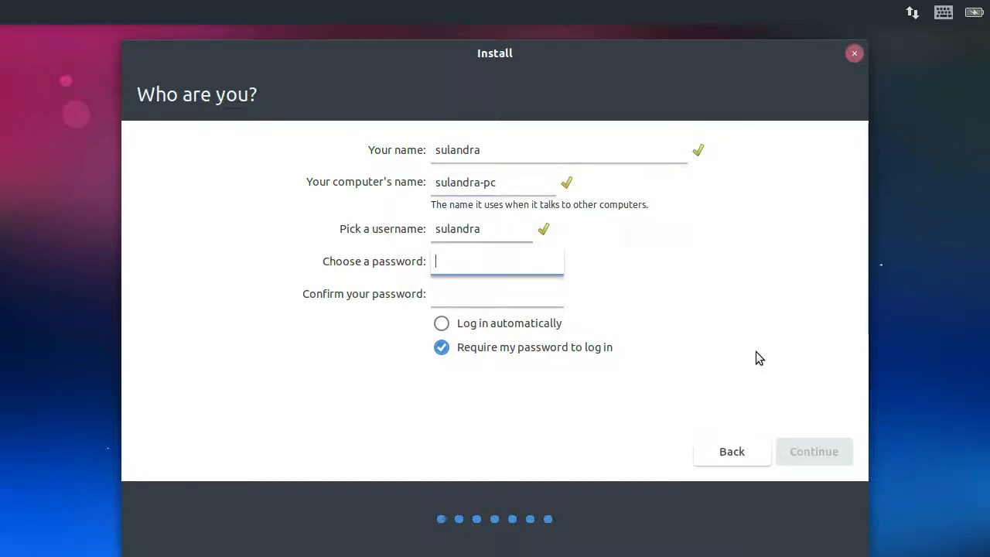
type("***************")
key("Tab")
type("***************")
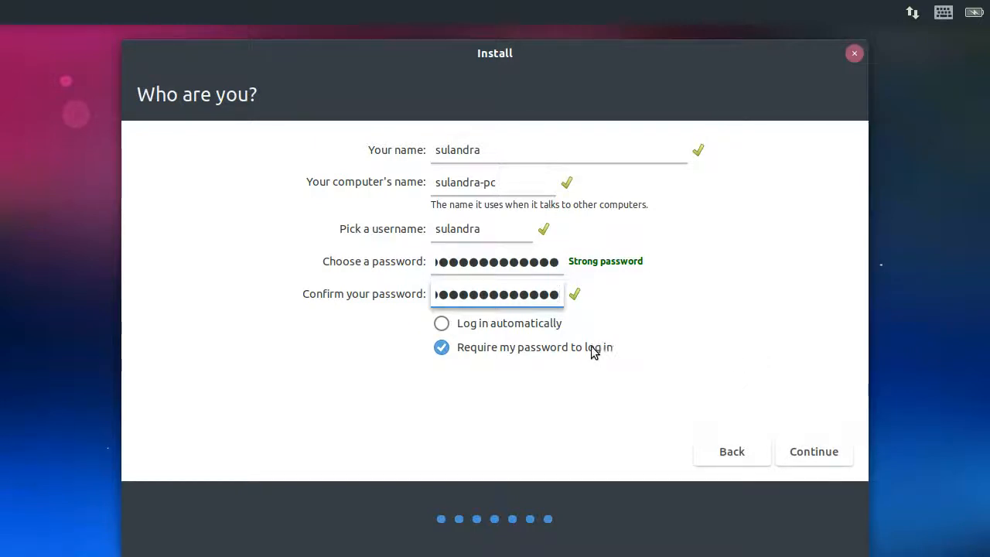
Submit the user account details, let the installation finish and restart the computer
left_click(811, 452)
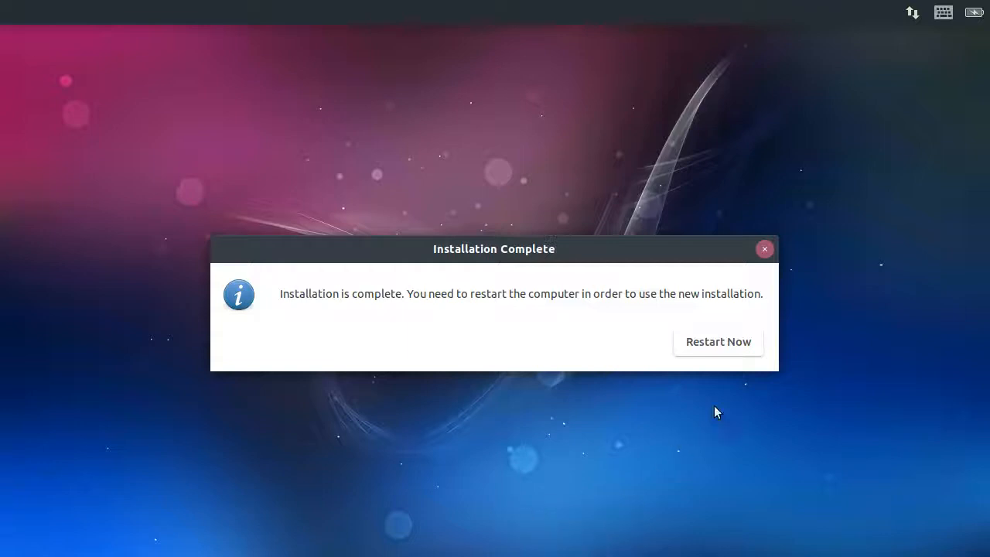
left_click(721, 344)
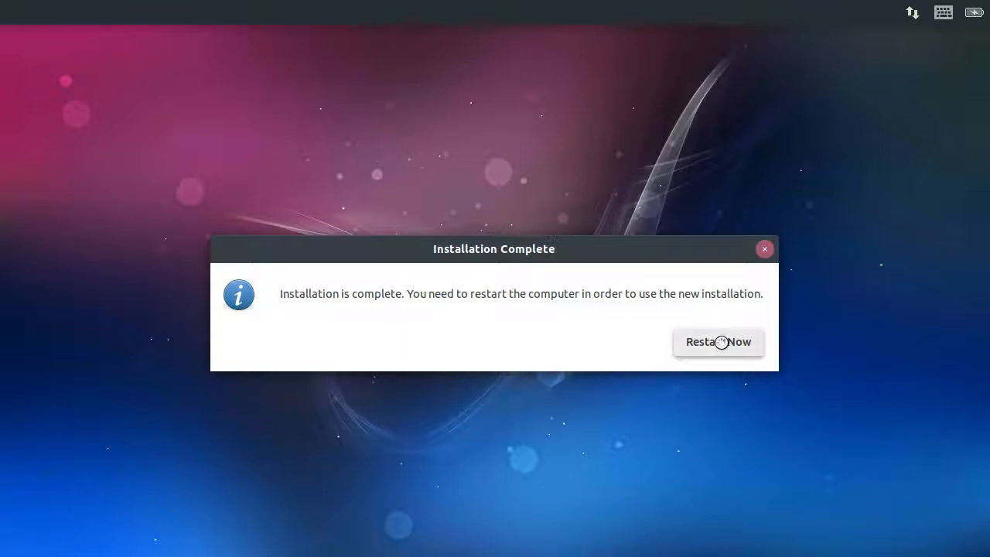